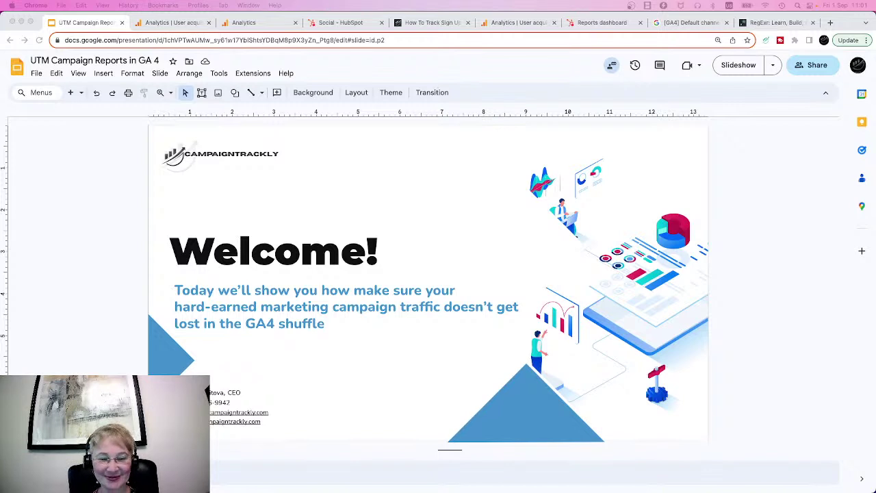
Advance the presentation from the Welcome slide to the "Real-life example" slide
left_click(328, 336)
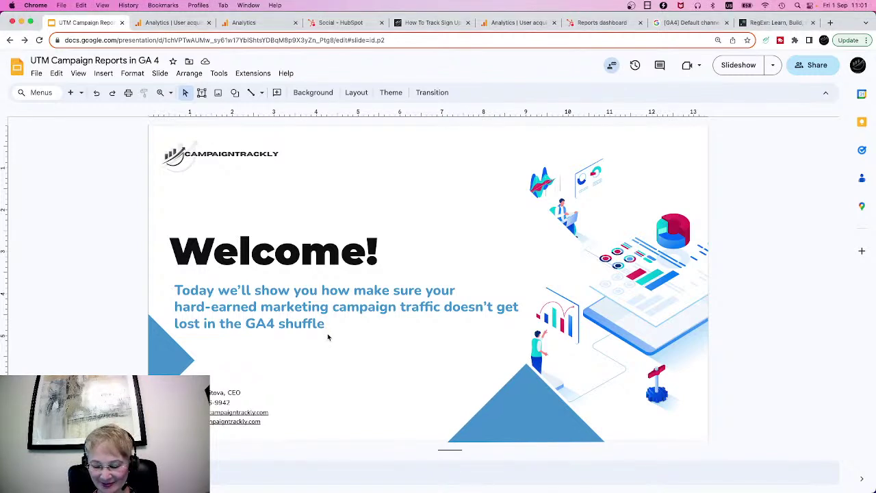
key("Down")
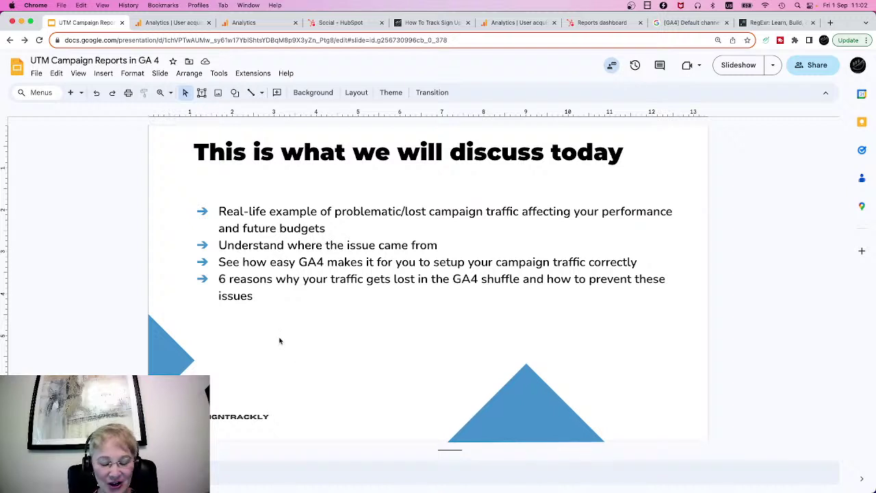
key("Down")
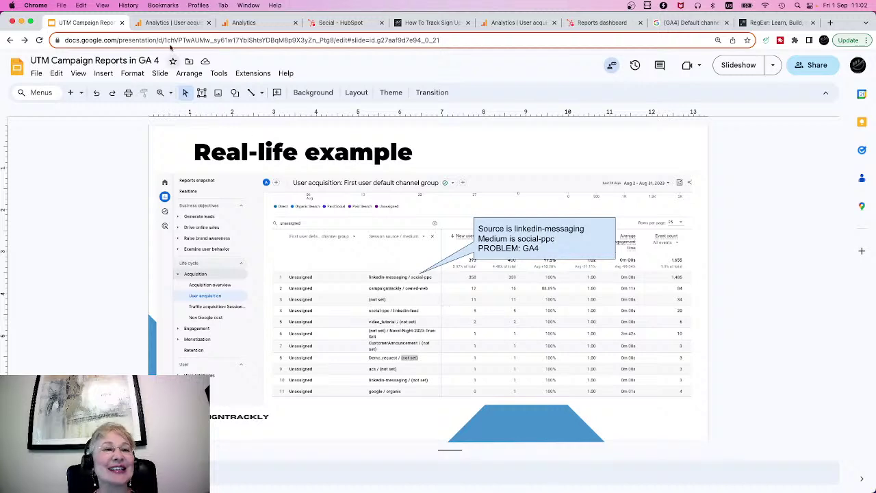
Switch to the Analytics User acquisition report, review the primary dimension choices, and remove the Session source / medium column
left_click(171, 23)
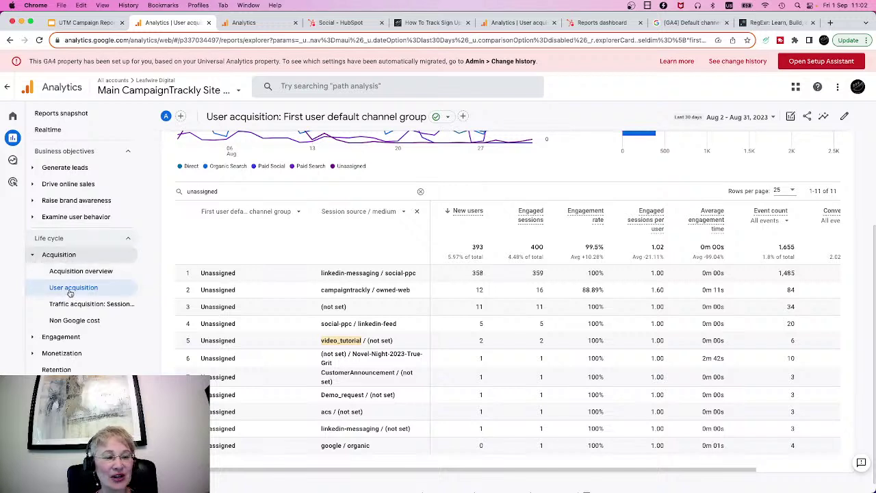
left_click(297, 212)
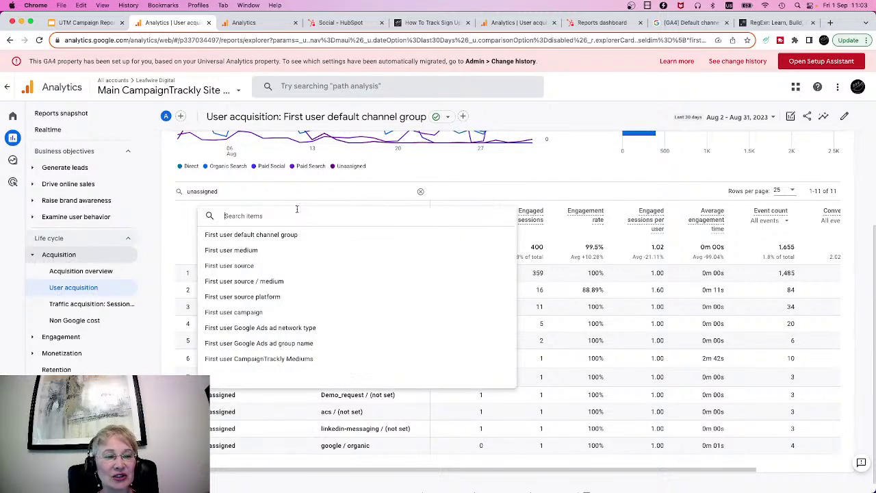
left_click(171, 231)
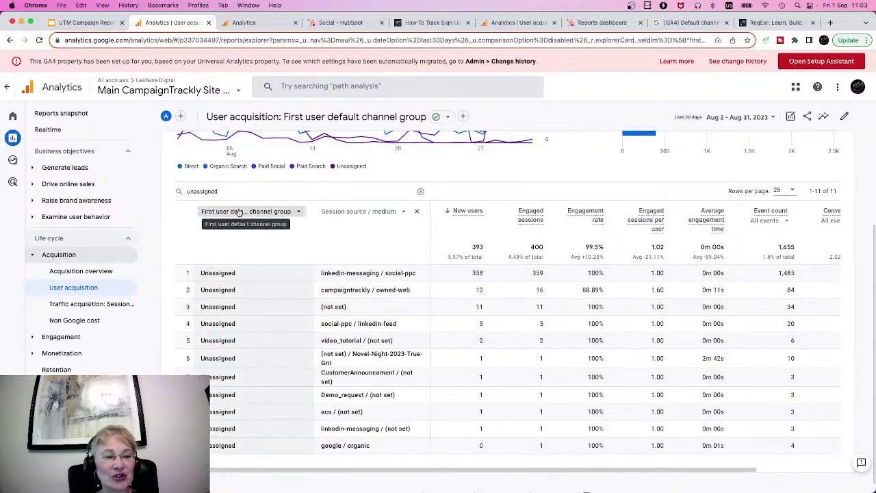
left_click(238, 210)
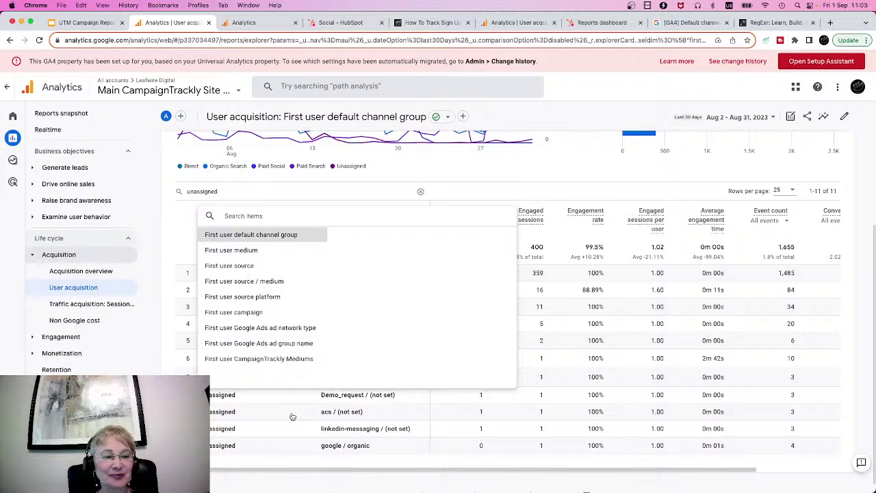
left_click(291, 296)
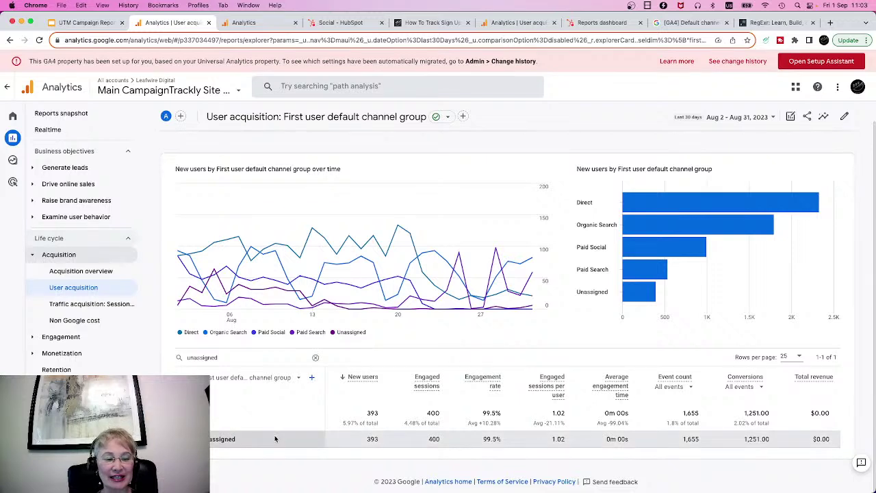
Clear the table's search filter and highlight Unassigned in the full list of default channel groups
left_click(316, 357)
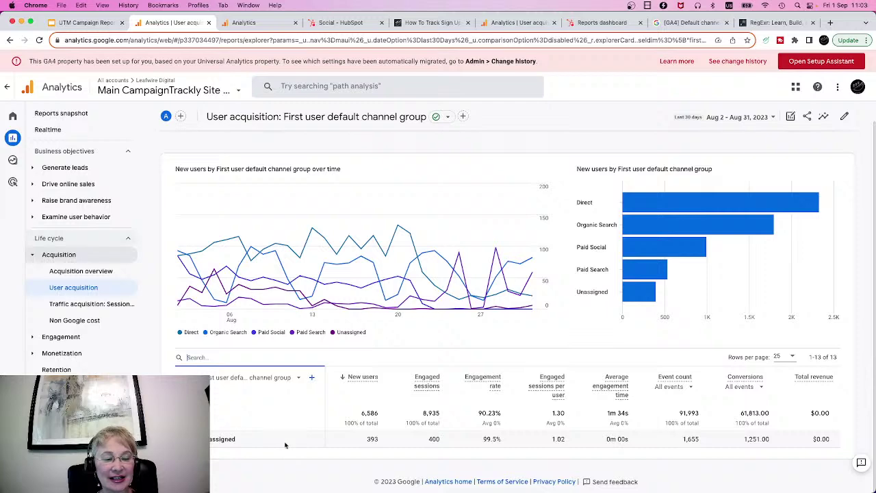
scroll(291, 397, "down", 3)
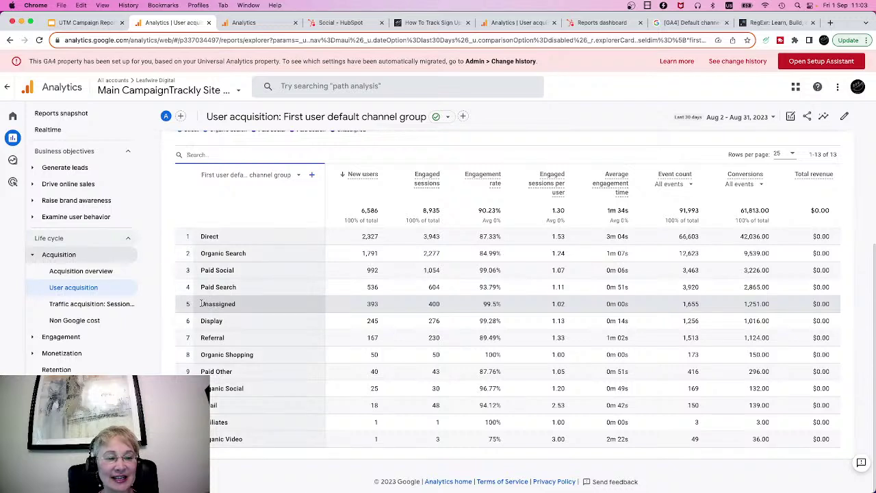
left_click_drag(201, 303, 280, 303)
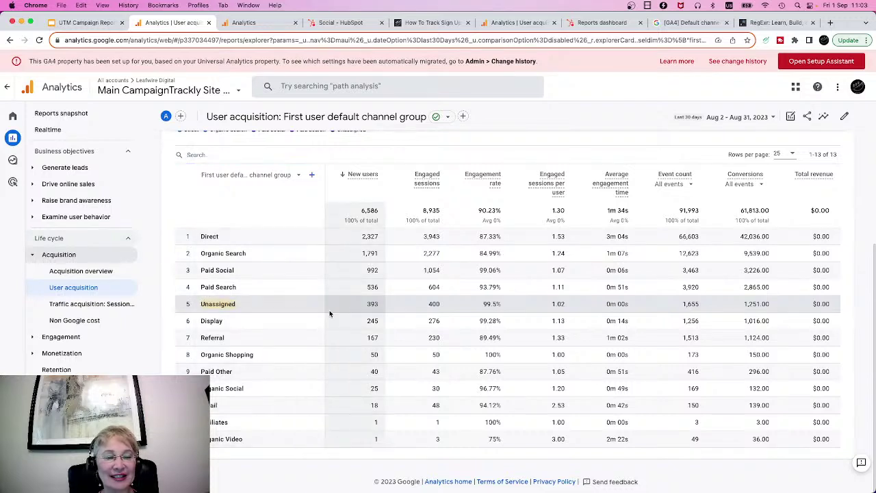
scroll(239, 214, "up", 1)
scroll(240, 216, "up", 1)
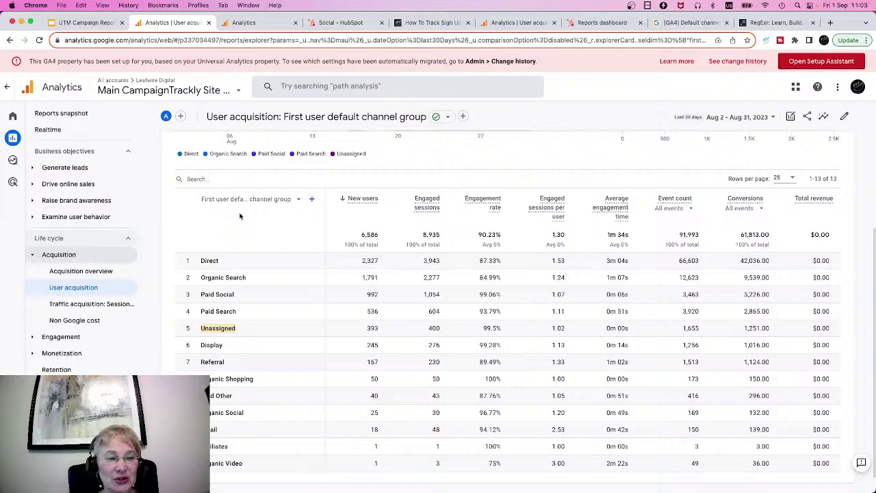
Filter the User acquisition table by "unassigned"
left_click(211, 179)
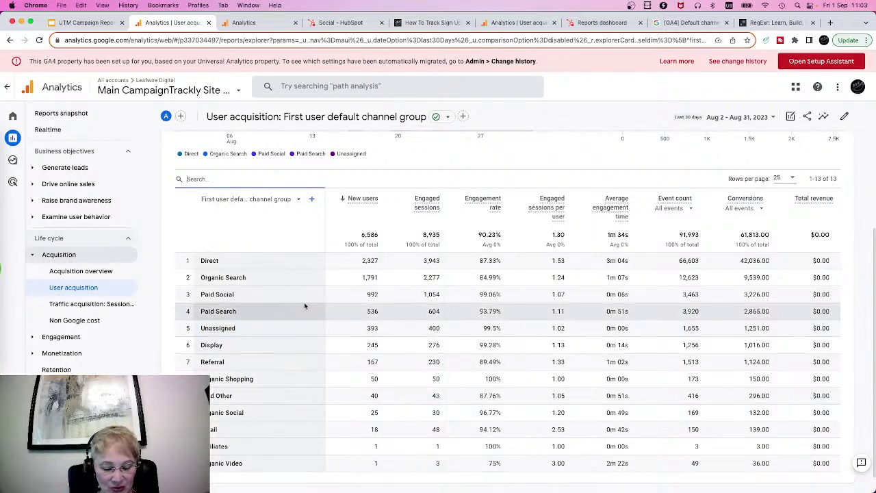
type("unassigned")
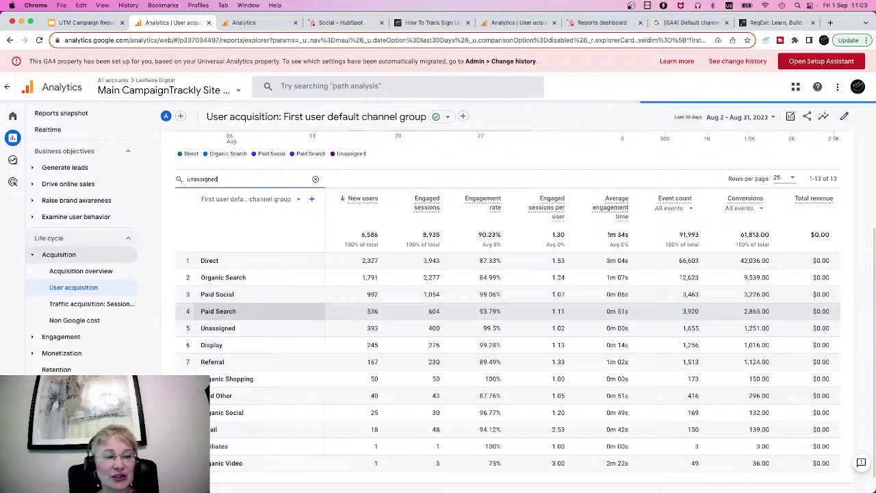
key("Return")
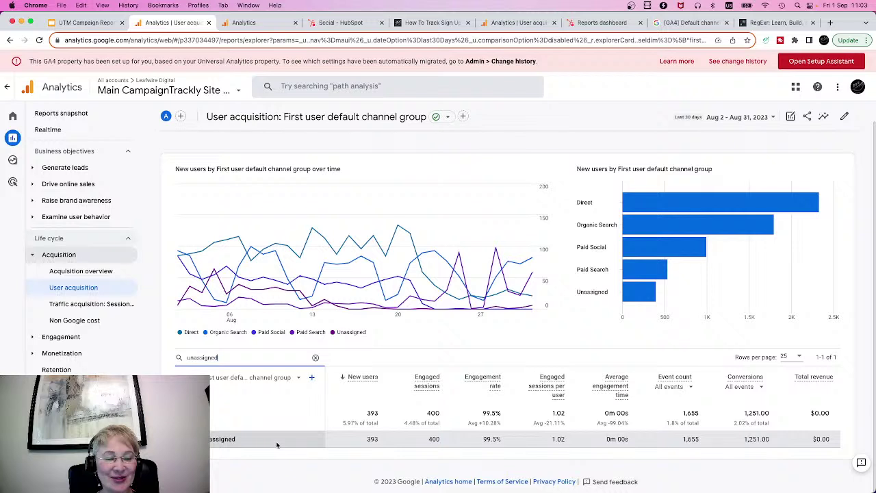
Add Session campaign as the secondary dimension of the filtered table
left_click(311, 378)
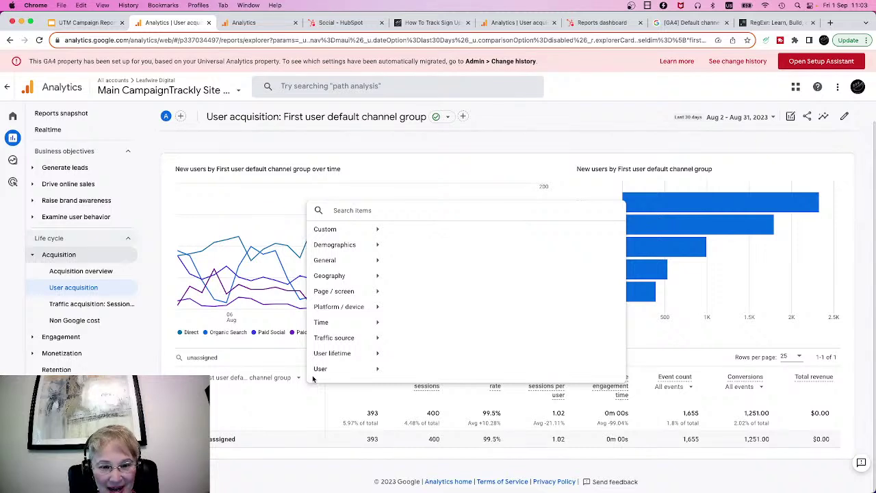
type("c")
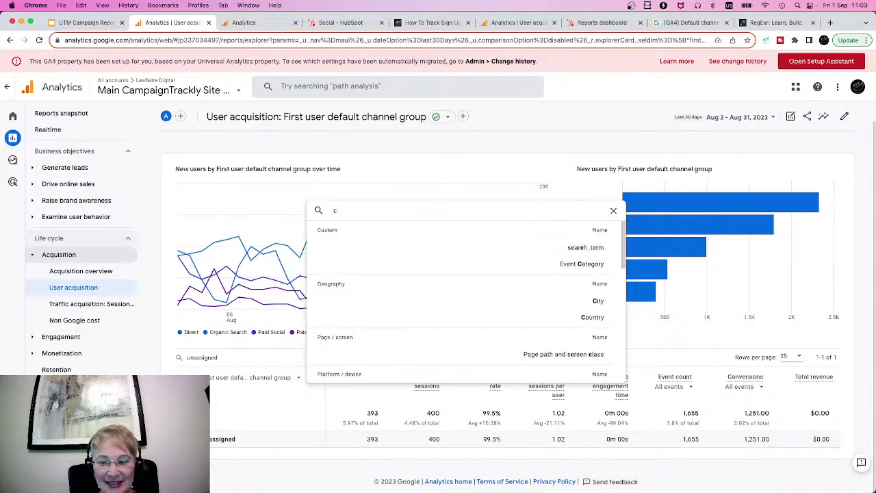
type("a")
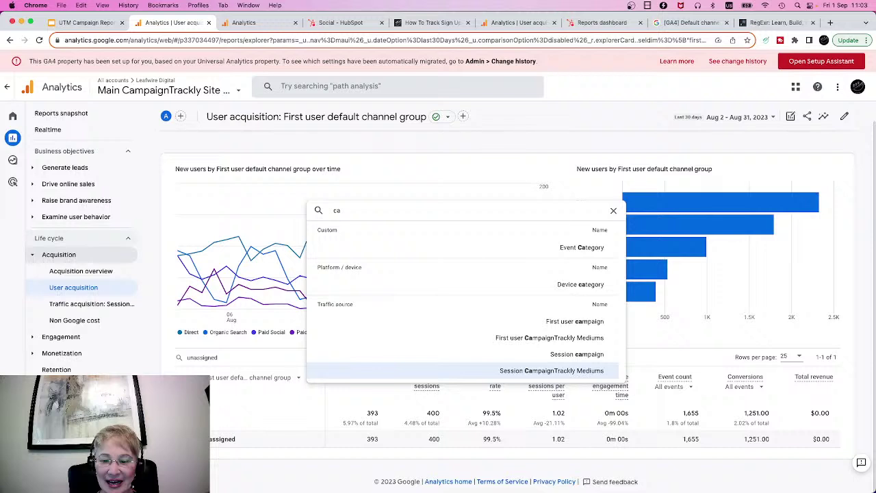
left_click(578, 356)
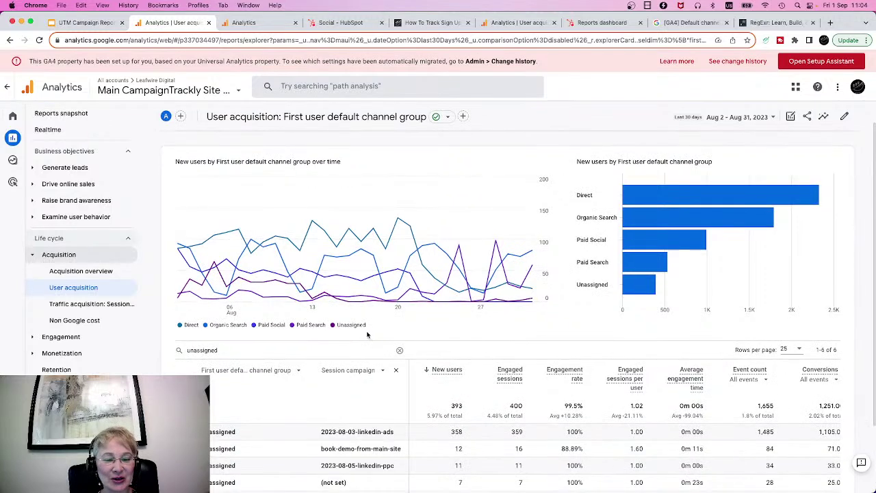
Examine the unassigned campaigns and their conversions, highlighting 2023-08-03-linkedin-ads and book-demo-from-main-site
scroll(367, 334, "down", 3)
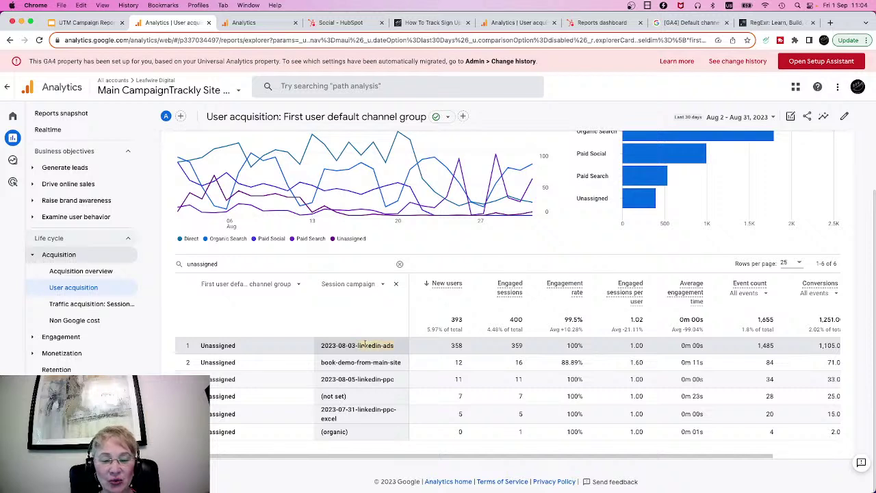
left_click_drag(365, 345, 457, 345)
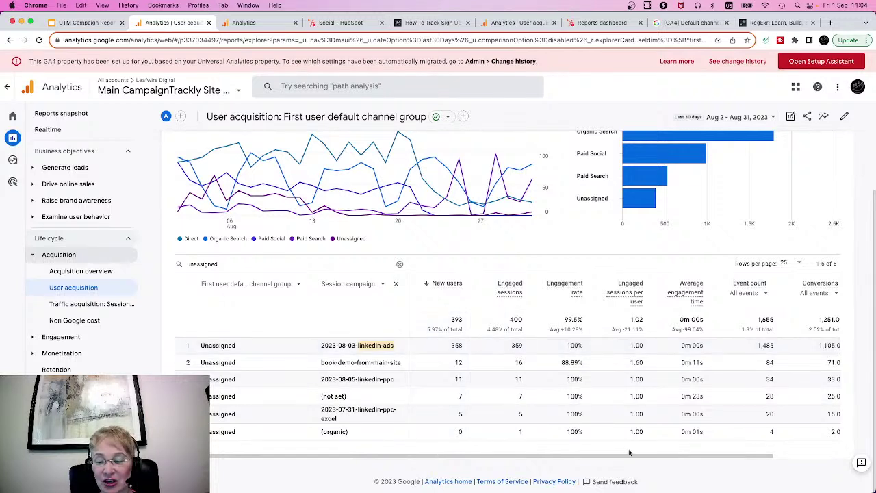
left_click_drag(626, 456, 774, 460)
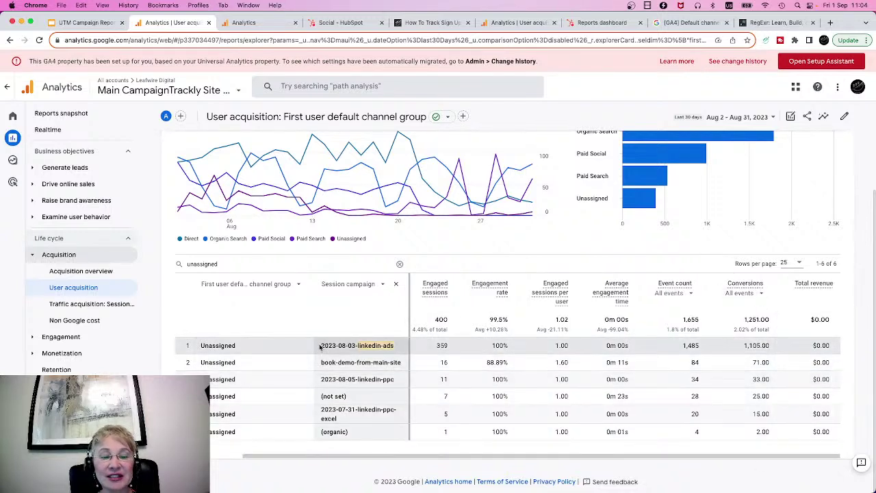
left_click_drag(322, 345, 404, 351)
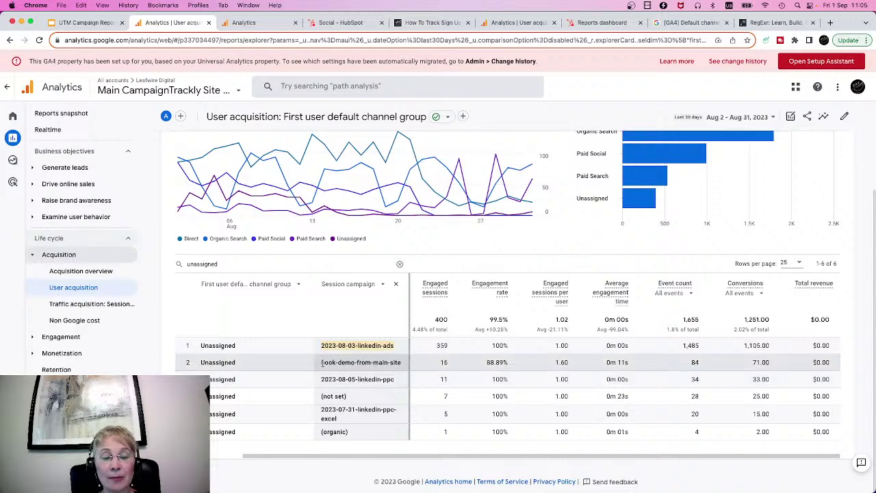
left_click_drag(319, 365, 395, 365)
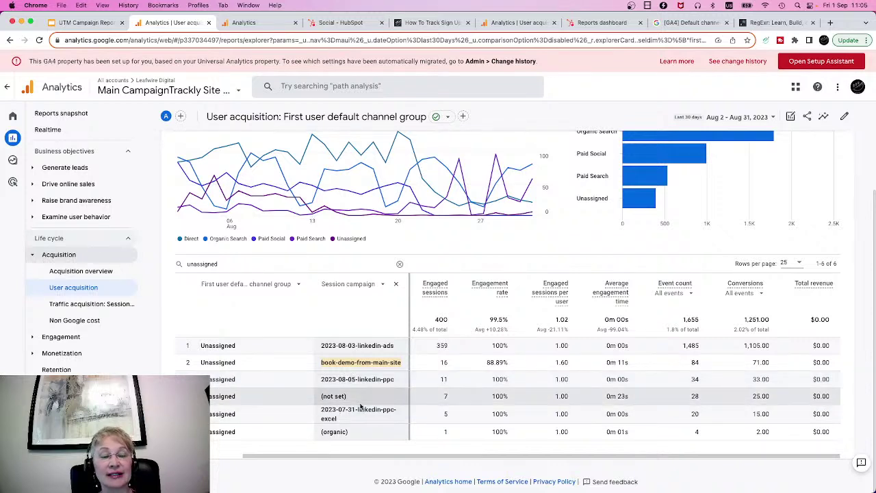
Change the secondary dimension from Session campaign to Session source / medium
left_click(383, 286)
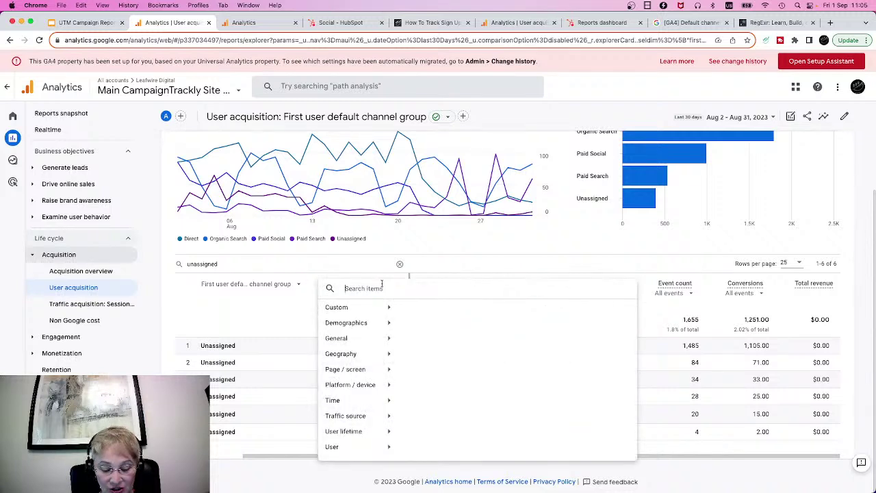
type("me")
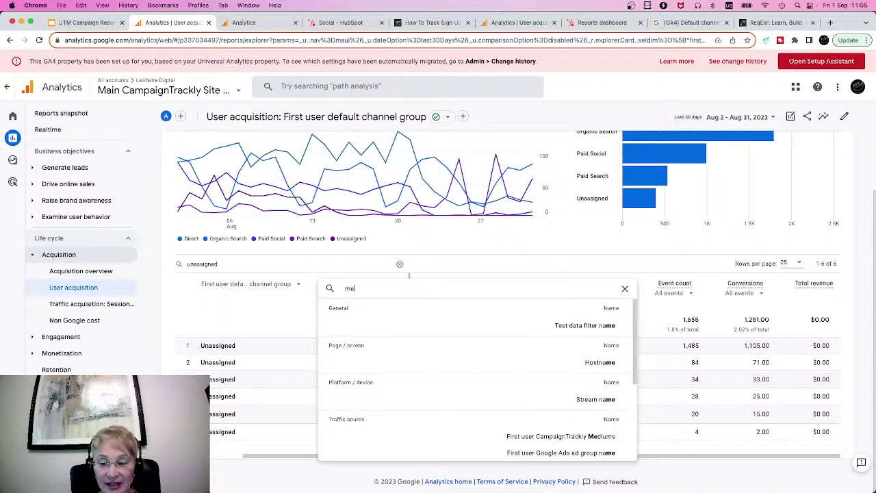
type("di")
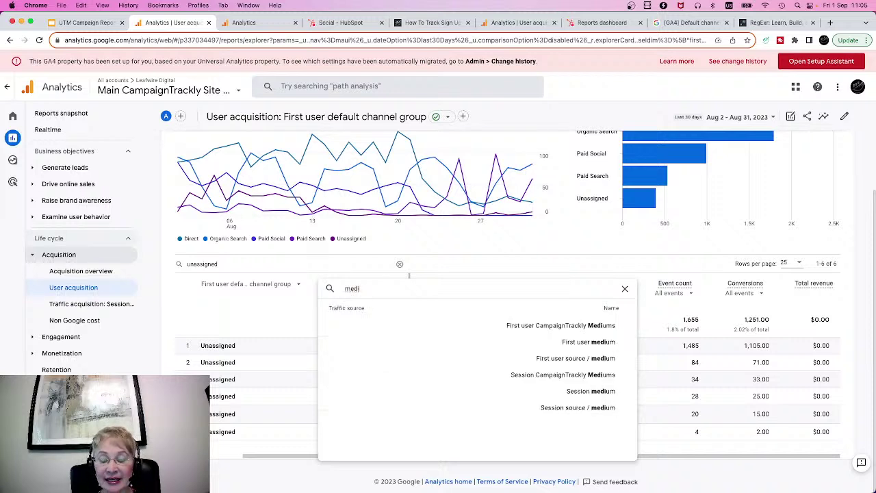
left_click(566, 408)
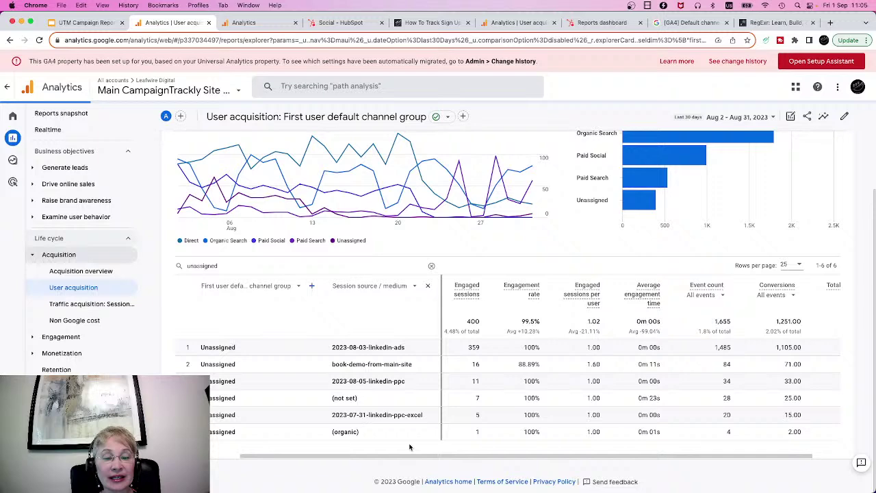
Examine the source / medium pairs of the unassigned traffic and highlight linkedin-messaging / social-ppc
scroll(397, 390, "down", 3)
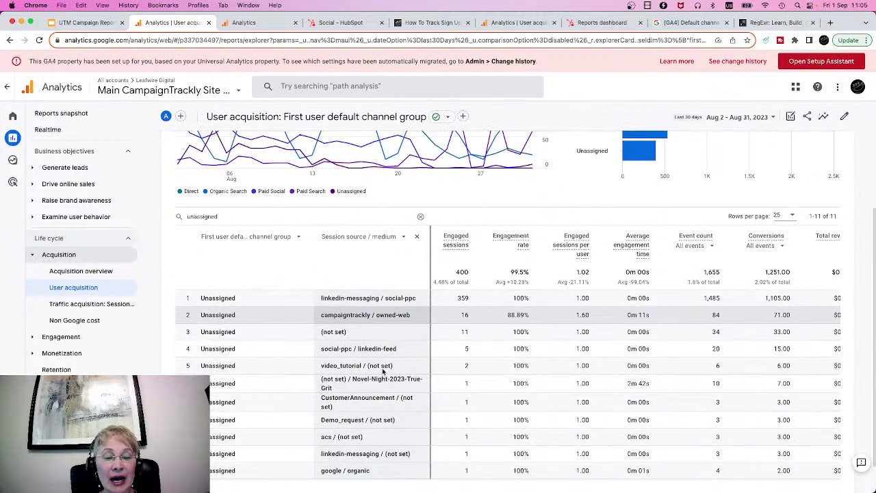
scroll(383, 372, "up", 1)
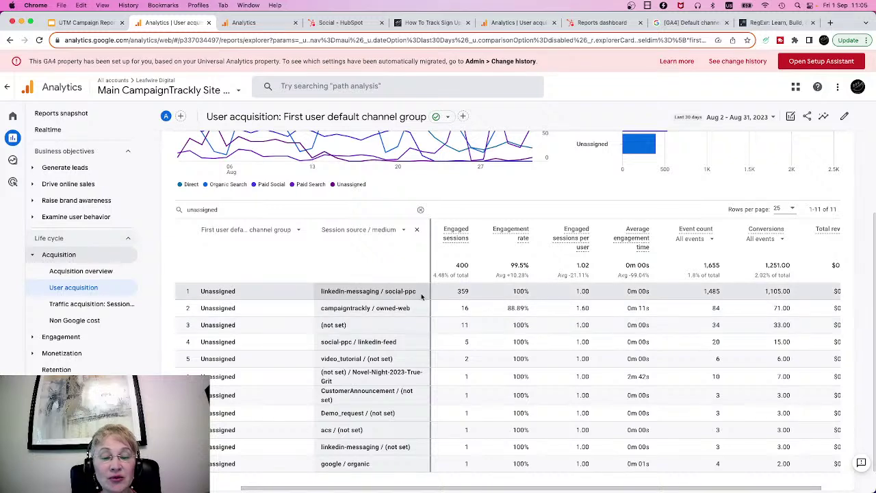
left_click_drag(381, 291, 319, 292)
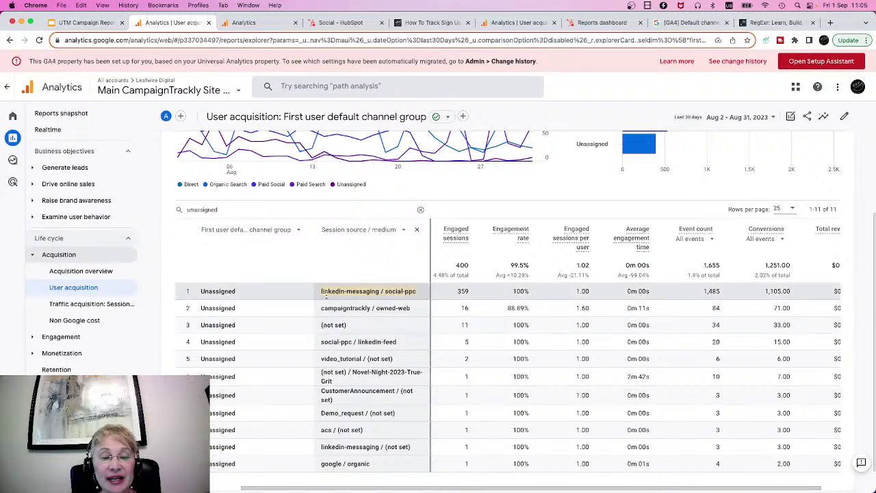
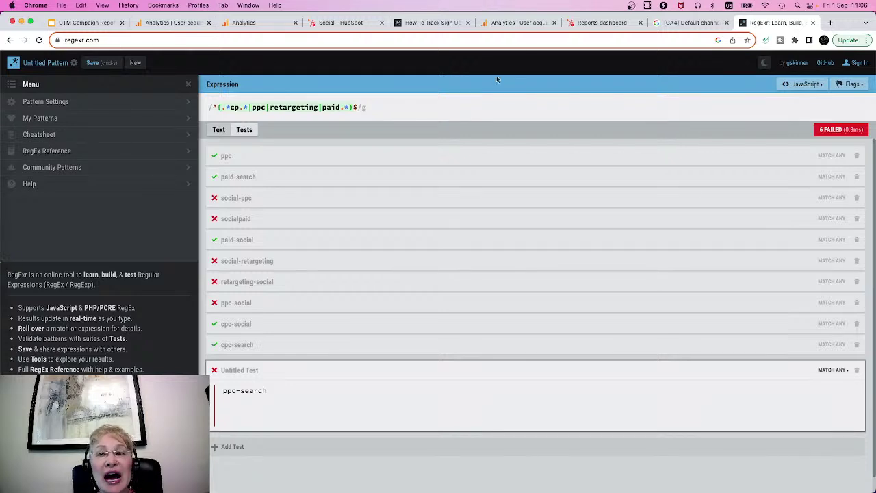
Compare the Paid Social medium rule in the Analytics Help article with the medium tests in RegExr
left_click(678, 23)
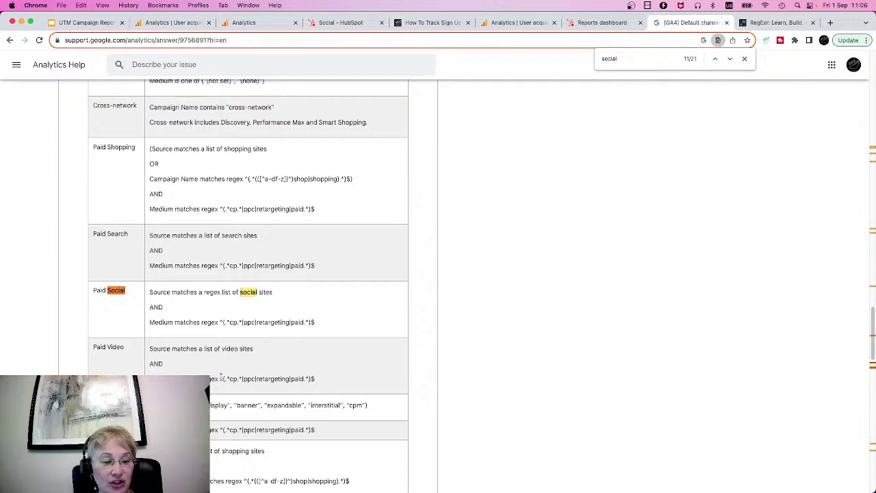
left_click(773, 24)
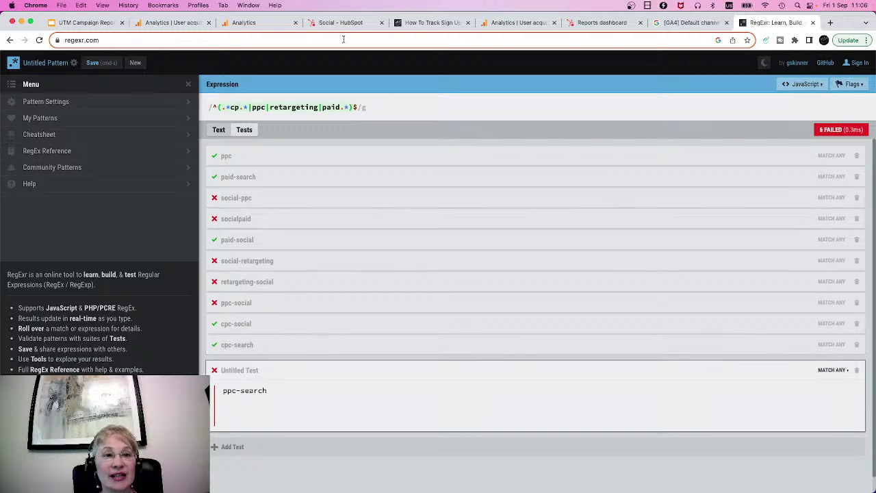
left_click(167, 22)
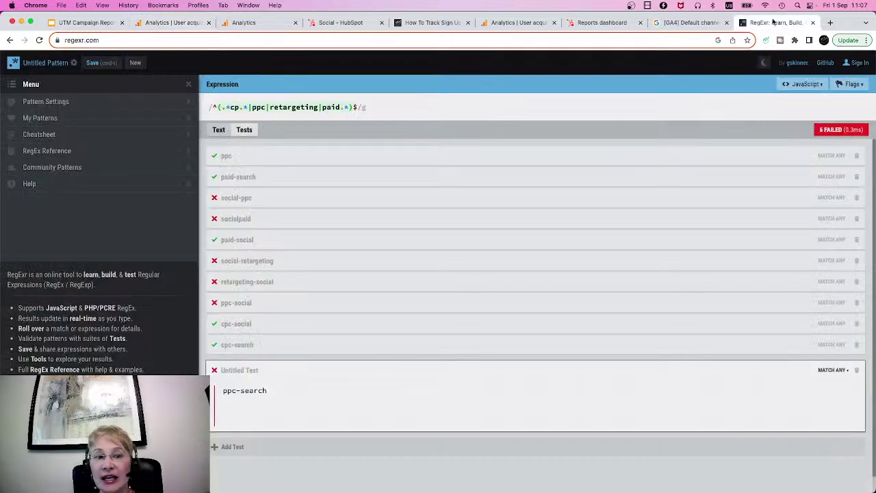
Check the social-ppc test against the paid medium expression in RegExr
left_click(773, 22)
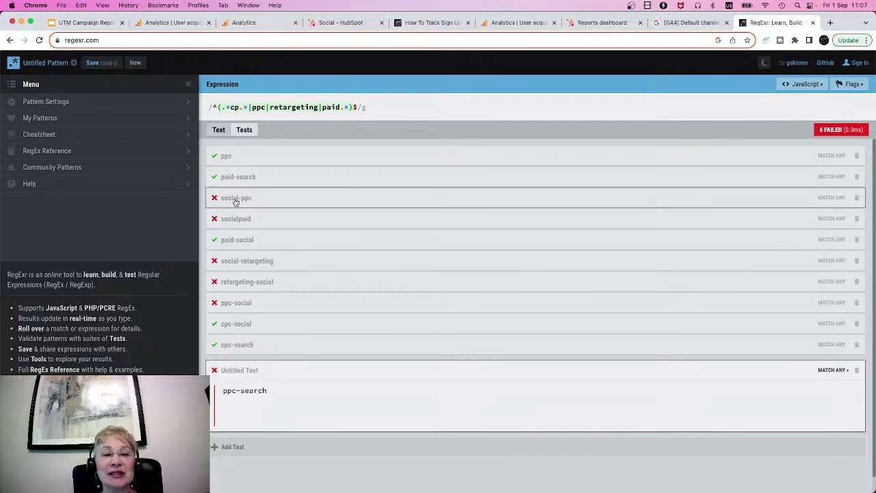
mouse_move(213, 104)
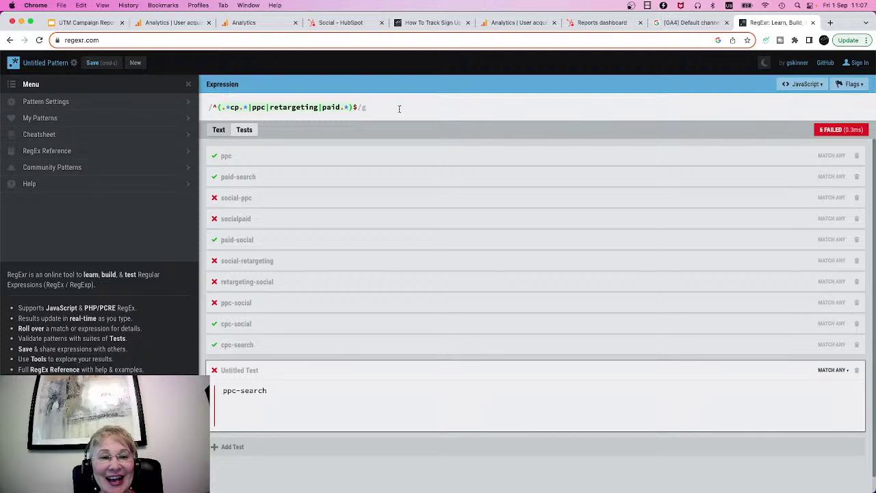
Highlight campaigntrackly / owned-web in the Analytics report and compare it with the site's Schedule a Demo link and the Analytics Help channel rules
left_click(171, 22)
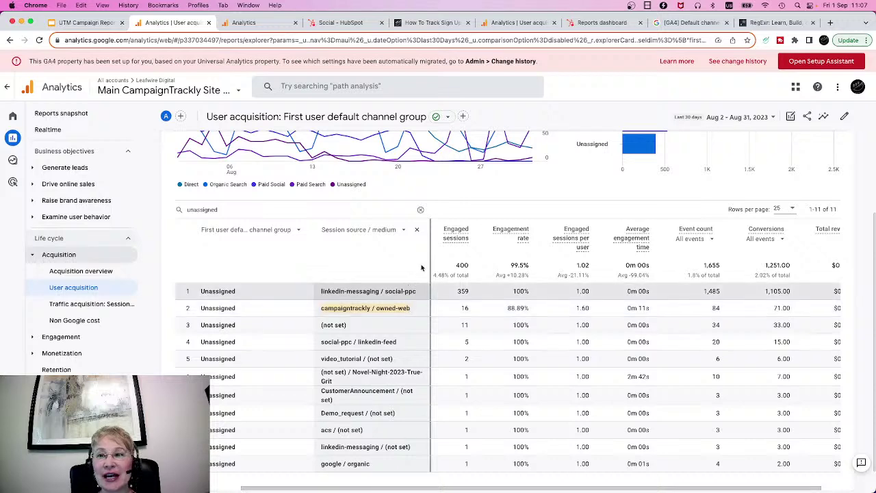
left_click(429, 23)
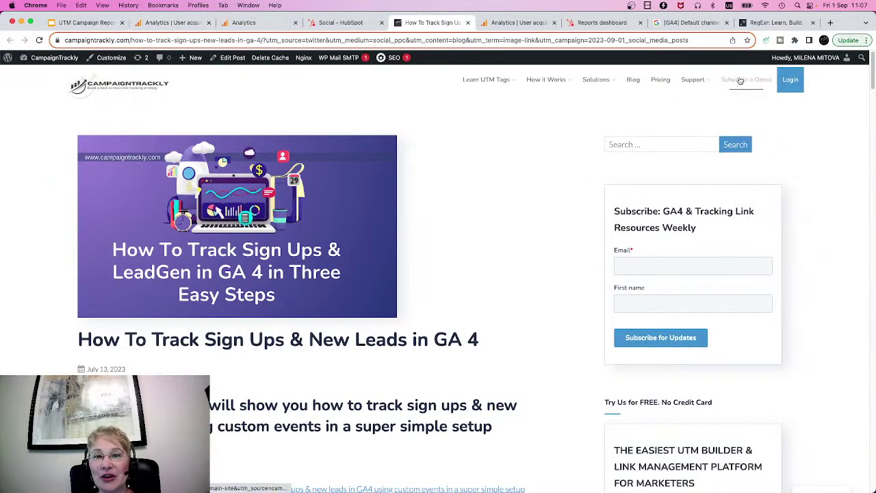
left_click(160, 23)
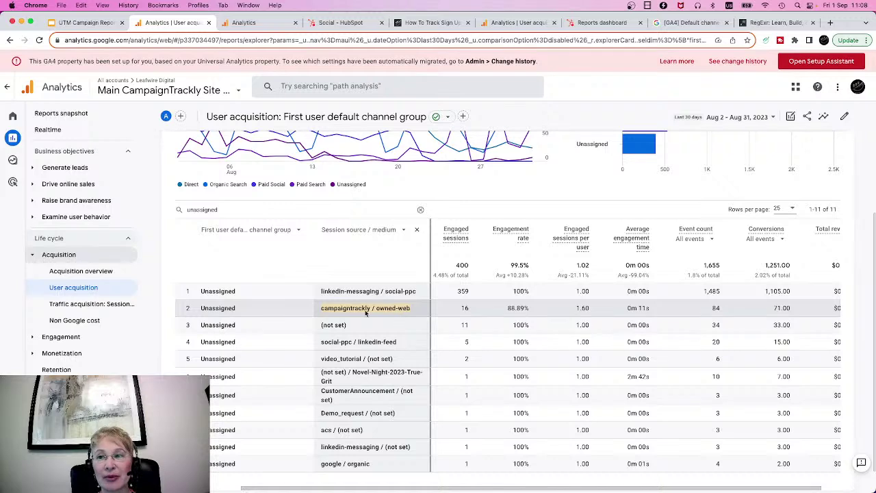
left_click(682, 22)
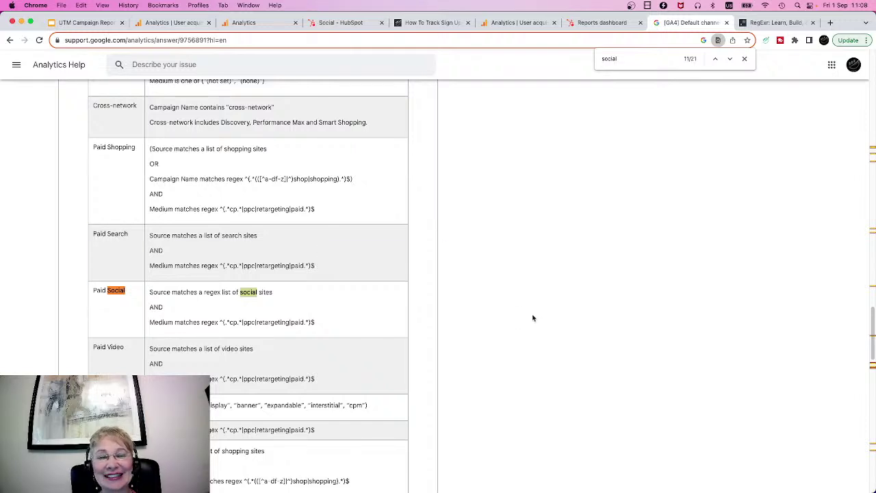
left_click(162, 22)
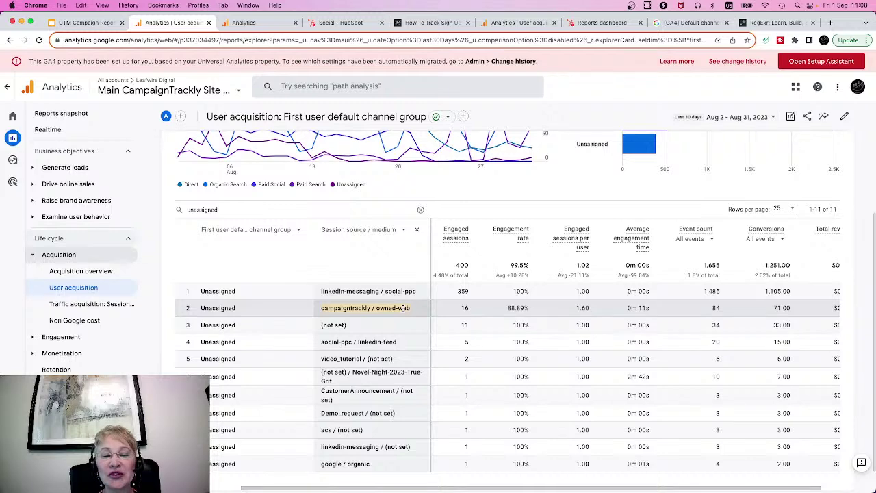
Close the Default Channel Group in the Analytics channel group settings and review the channel list of the custom CampaignTrackly Mediums group
left_click(264, 23)
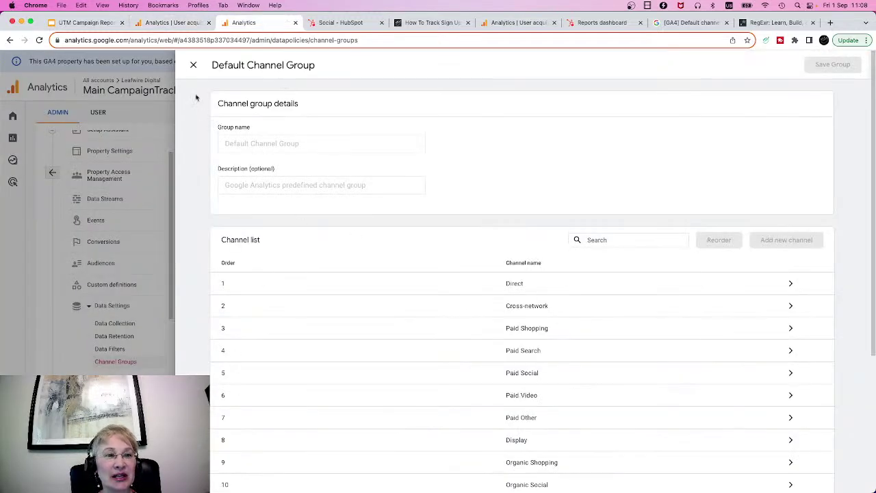
left_click(192, 66)
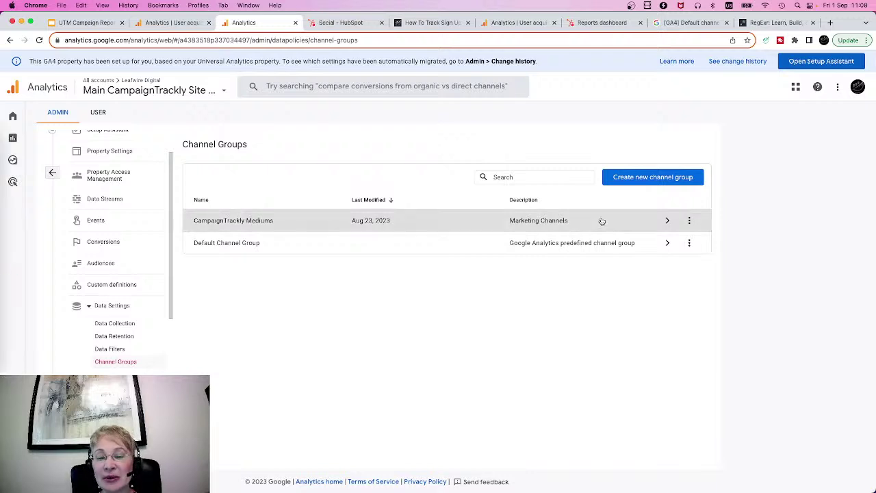
scroll(438, 368, "down", 3)
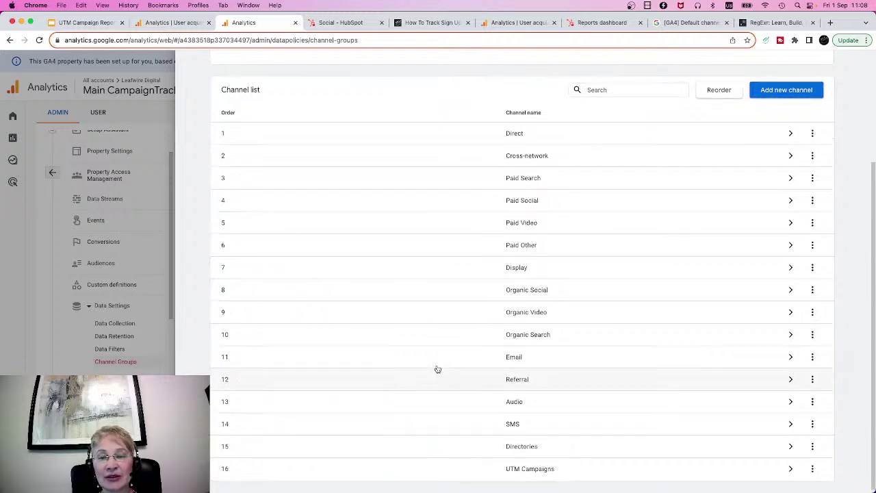
scroll(438, 367, "up", 3)
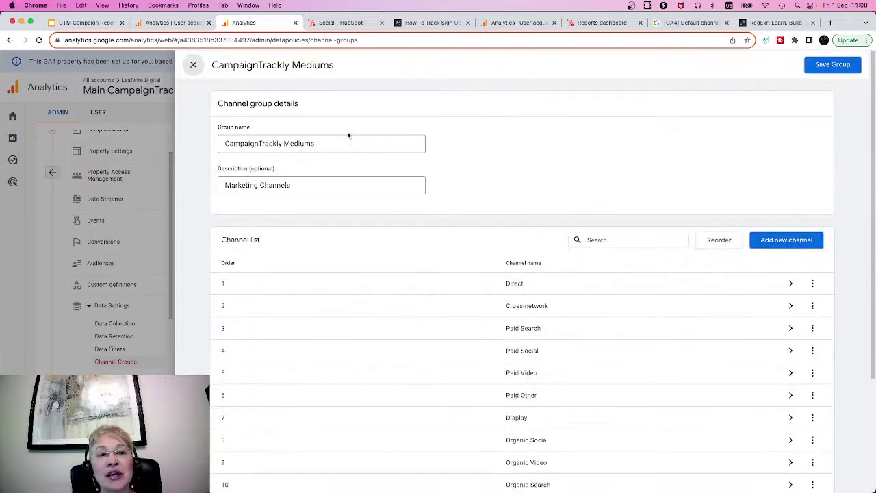
left_click(194, 66)
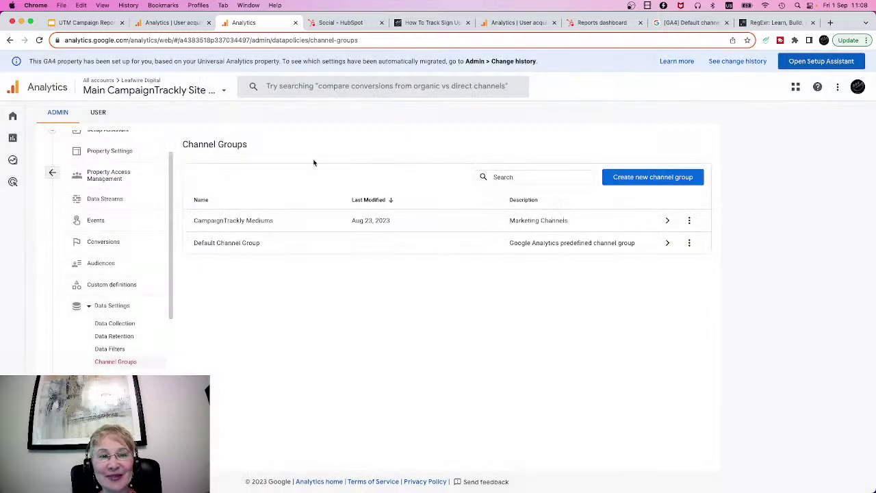
Examine further unassigned source / medium pairs in the user acquisition report, highlighting (not set), social-ppc, linkedin-feed and video_tutorial
left_click(157, 26)
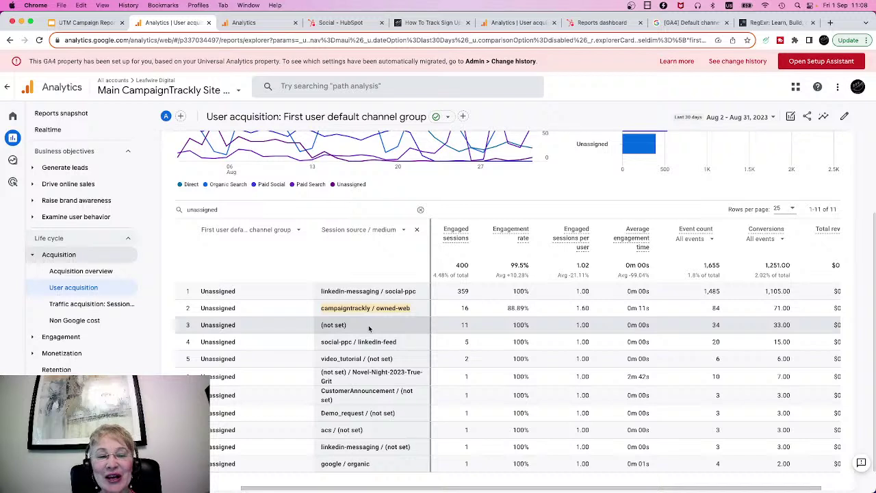
scroll(369, 330, "down", 1)
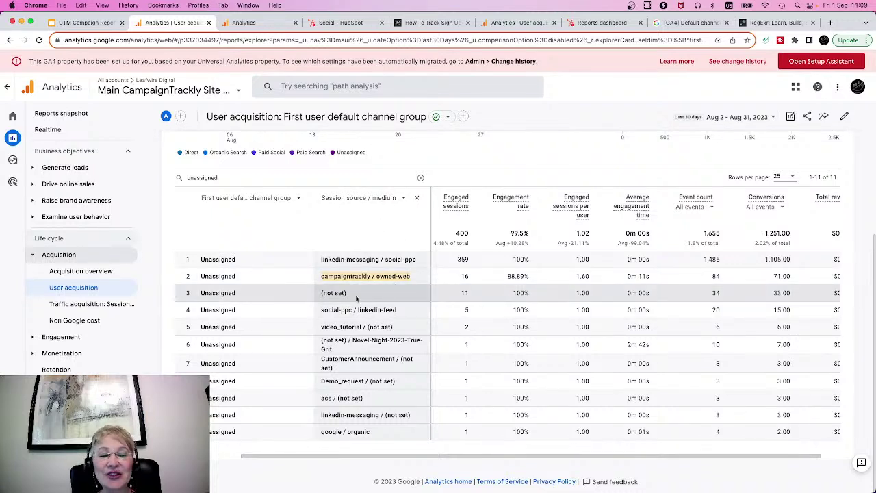
left_click(321, 295)
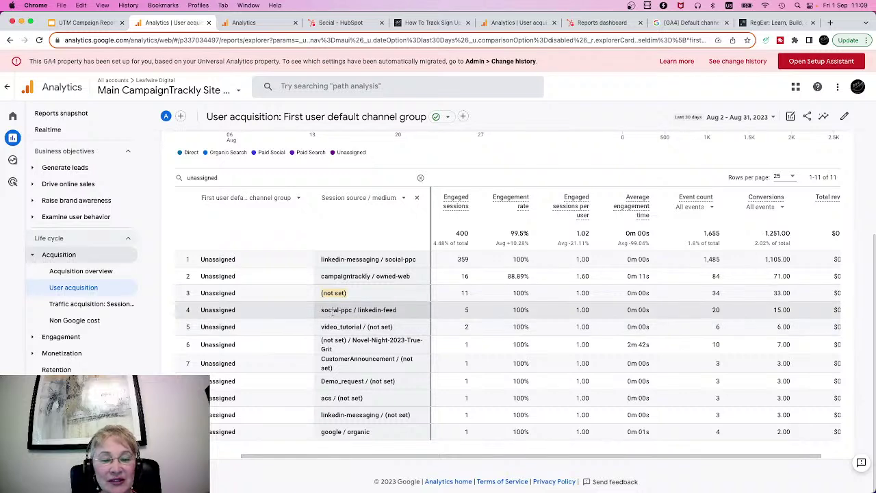
left_click_drag(320, 310, 351, 311)
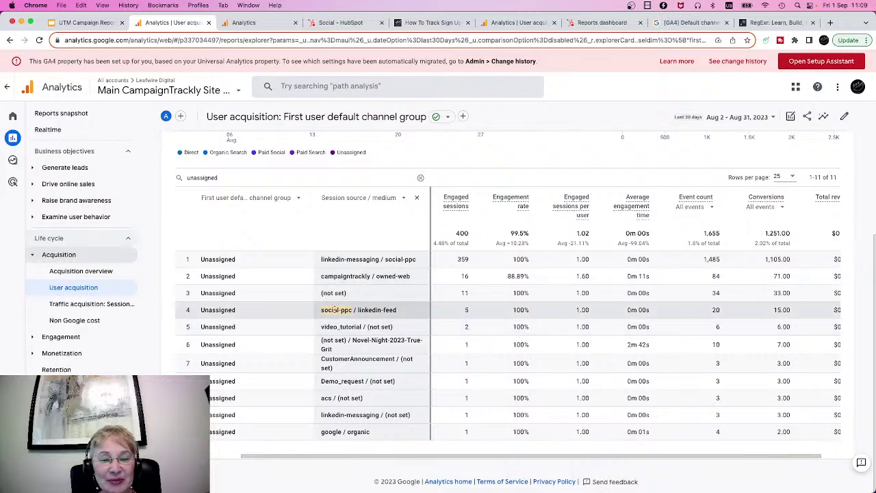
left_click_drag(355, 309, 398, 311)
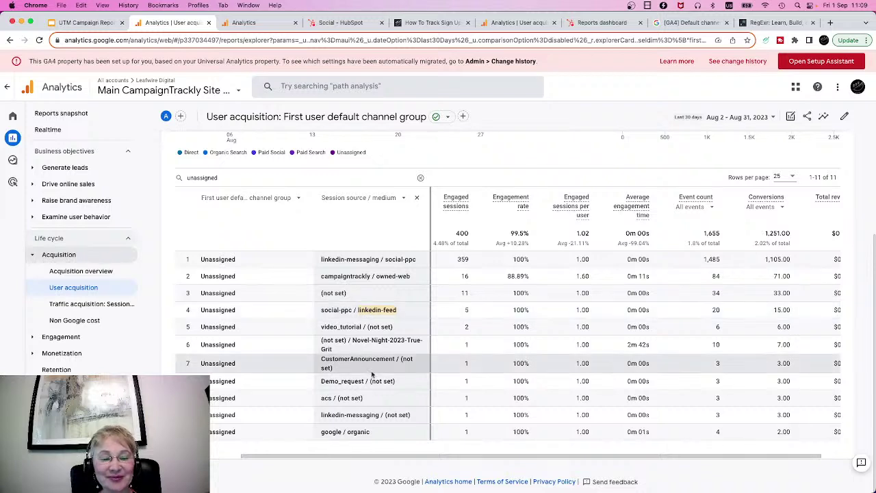
left_click(322, 326)
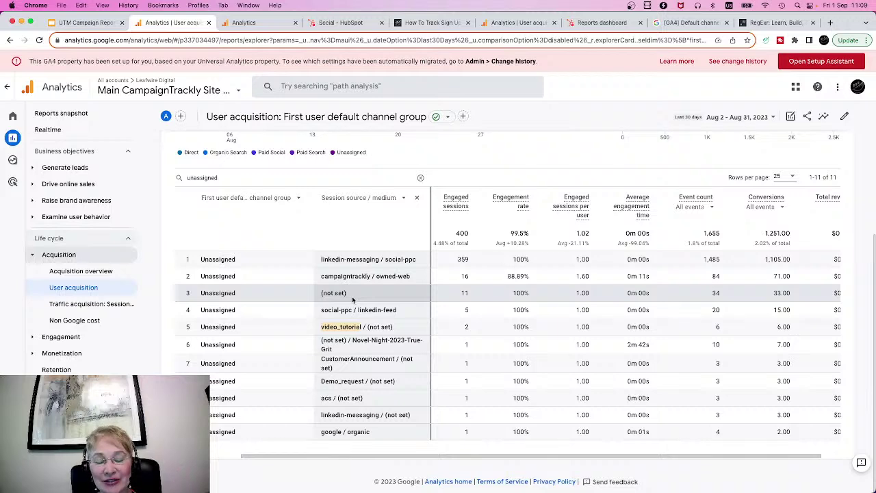
Switch to the Google Slides deck, show the 6 Reasons For the Issues slide and highlight the parts of its Missing Medium reason
left_click(79, 23)
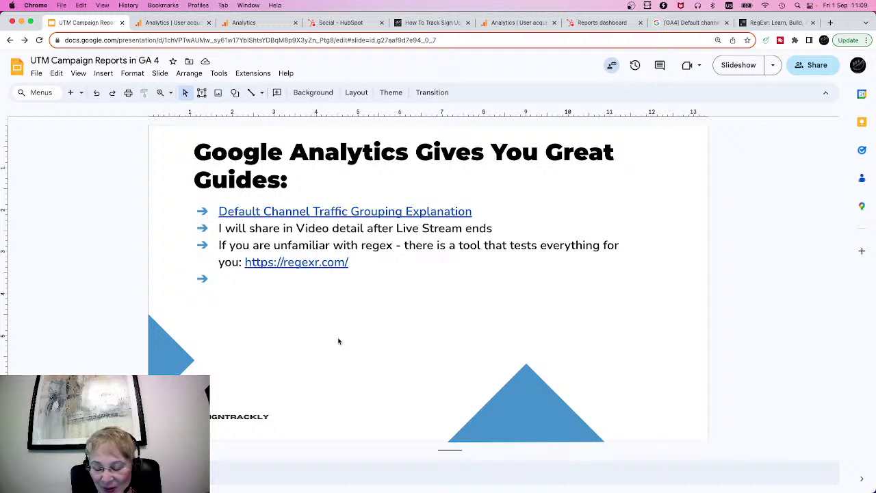
key("Up")
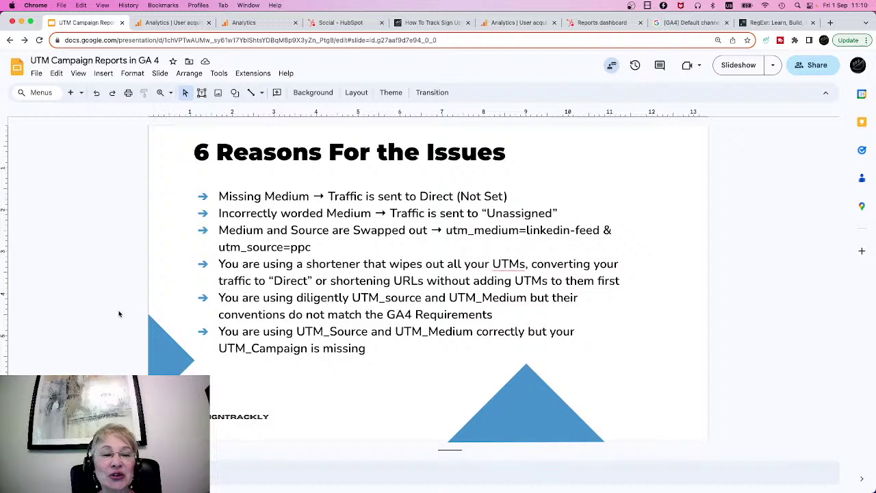
left_click_drag(219, 196, 311, 197)
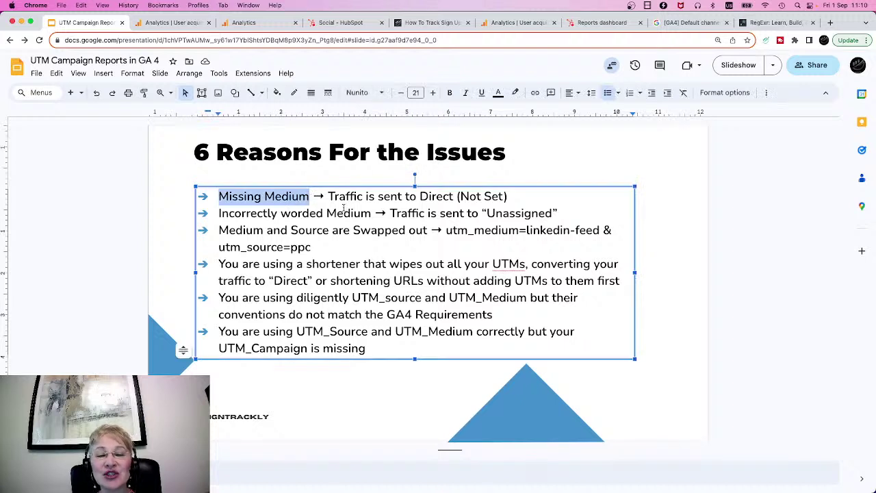
left_click_drag(328, 196, 454, 197)
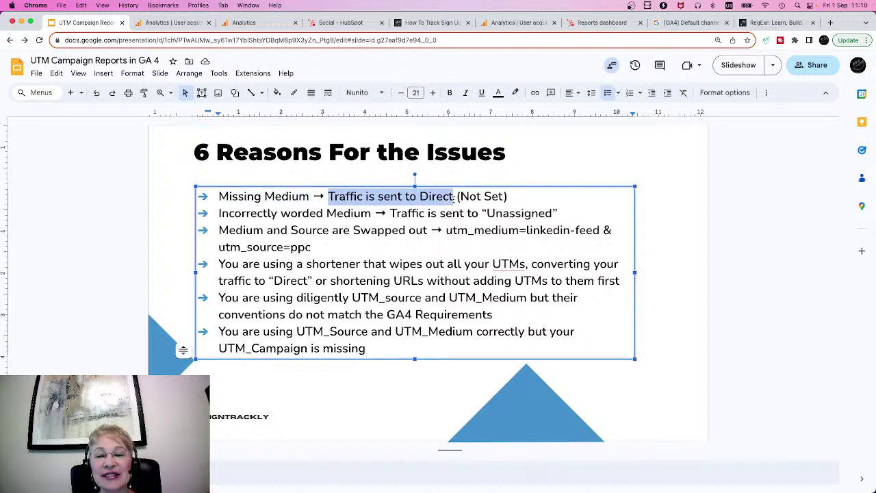
double_click(436, 197)
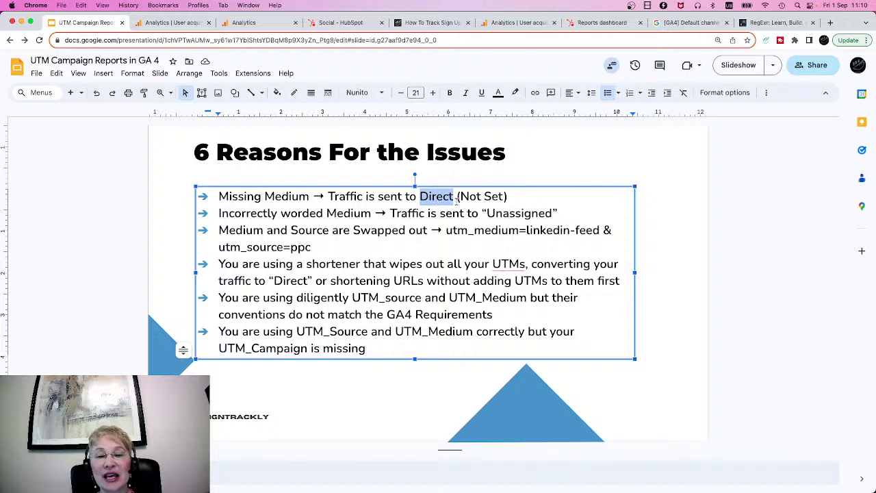
left_click_drag(459, 196, 508, 196)
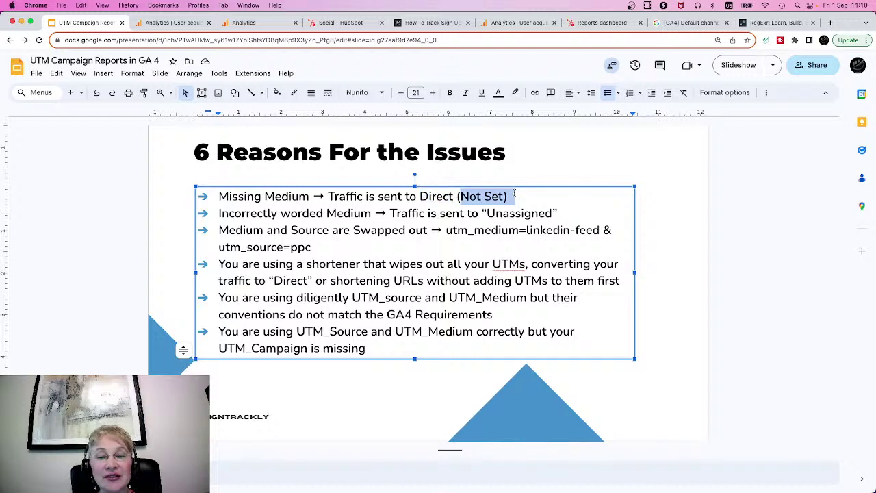